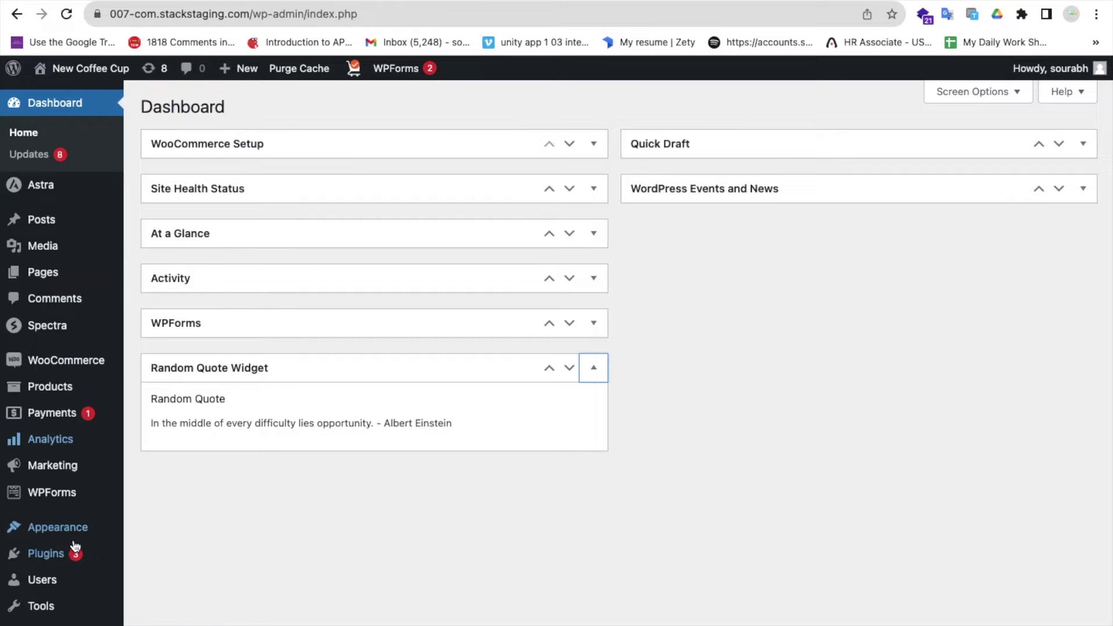
Go to the Installed Plugins page from the sidebar.
left_click(48, 557)
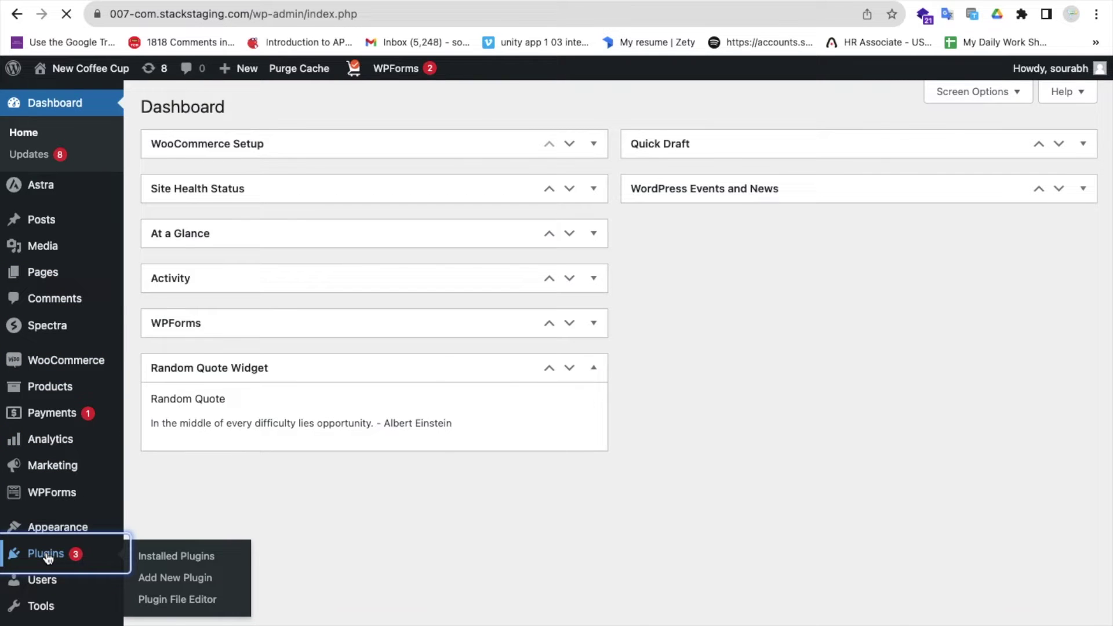
Scroll the plugins list to check the active Random Quote Widget, then return to the Dashboard.
scroll(377, 458, "down", 2)
scroll(377, 458, "down", 2)
scroll(377, 458, "down", 2)
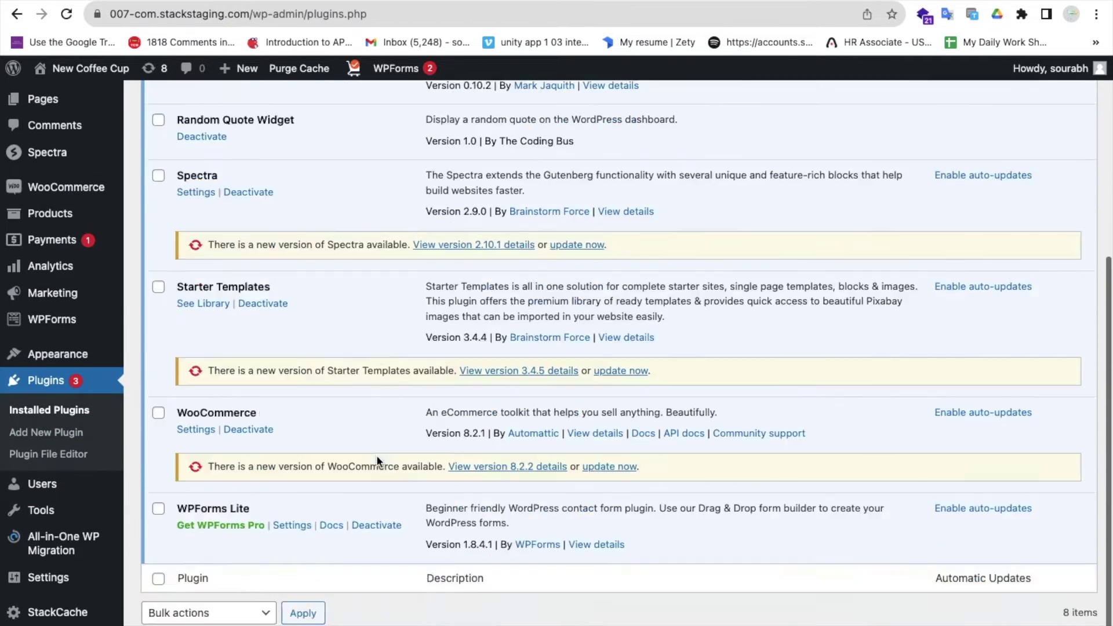
scroll(377, 459, "down", 1)
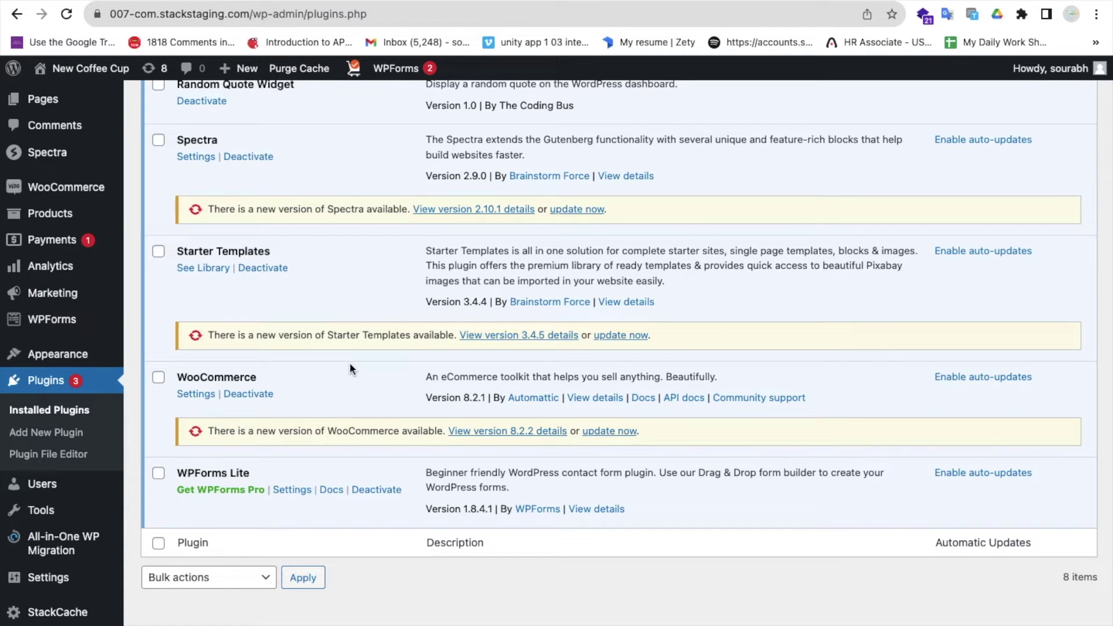
scroll(351, 364, "up", 3)
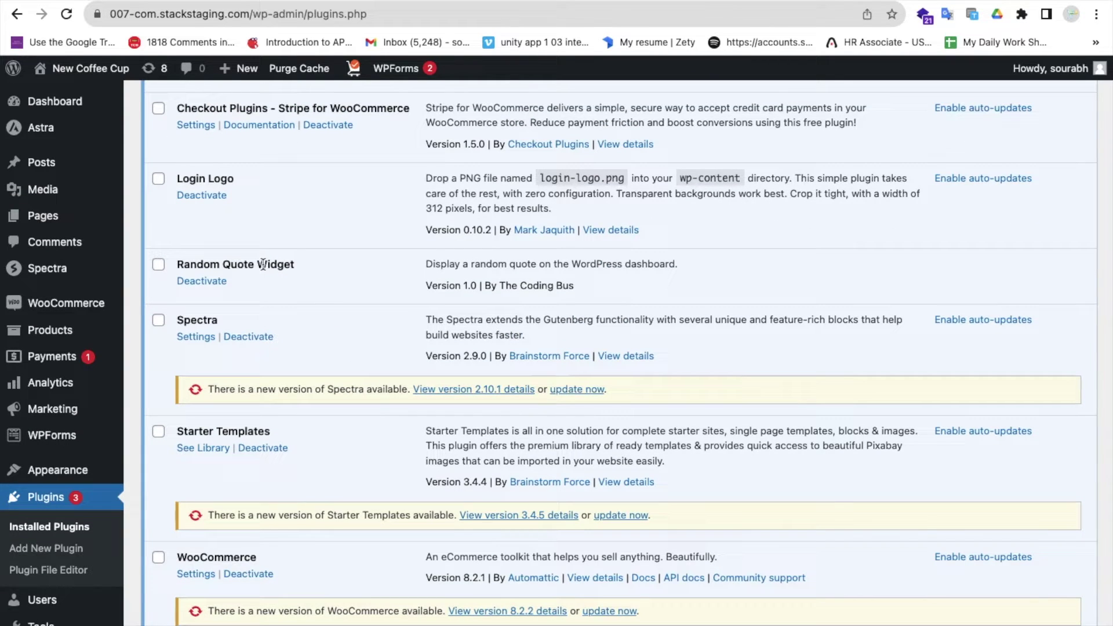
scroll(53, 168, "up", 2)
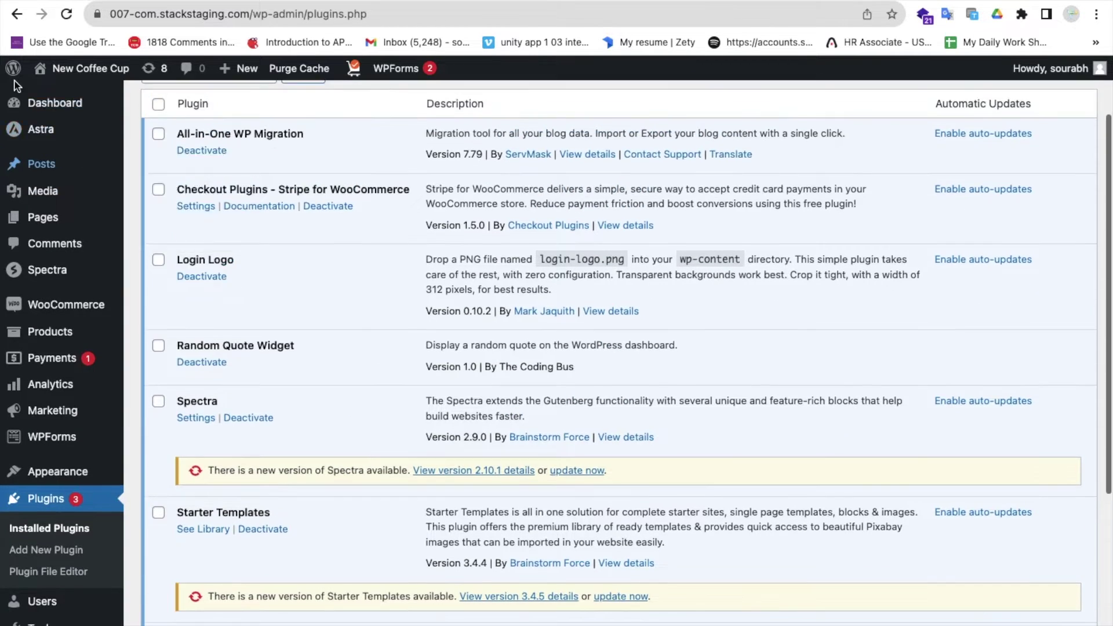
left_click(55, 103)
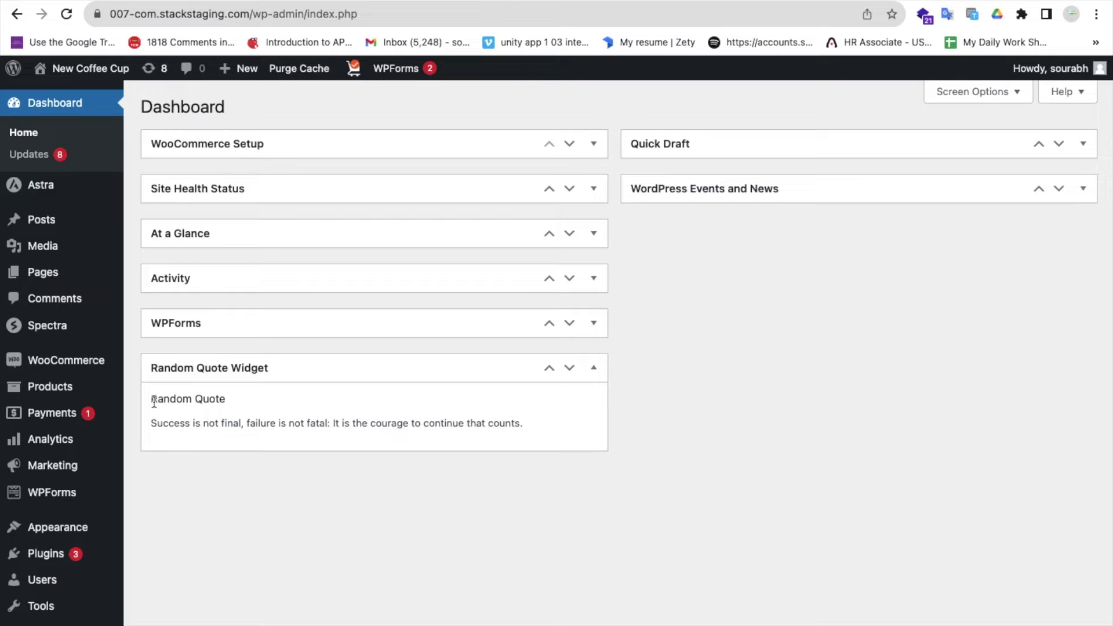
Select the widget's Success quote, then reload the Dashboard so the Einstein quote appears.
double_click(282, 423)
triple_click(318, 425)
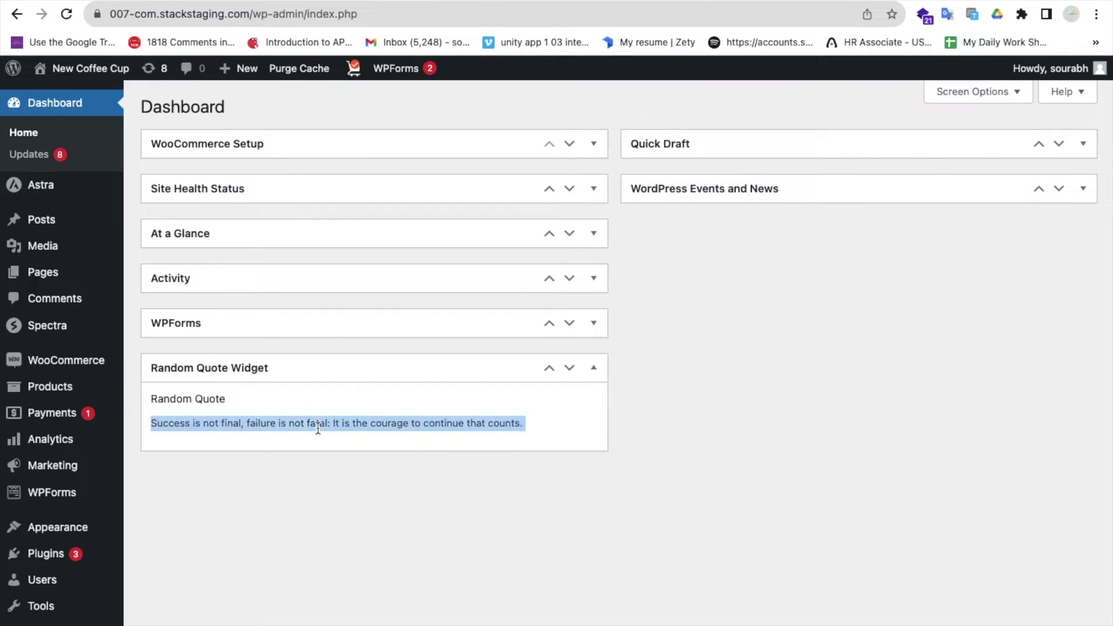
left_click(66, 14)
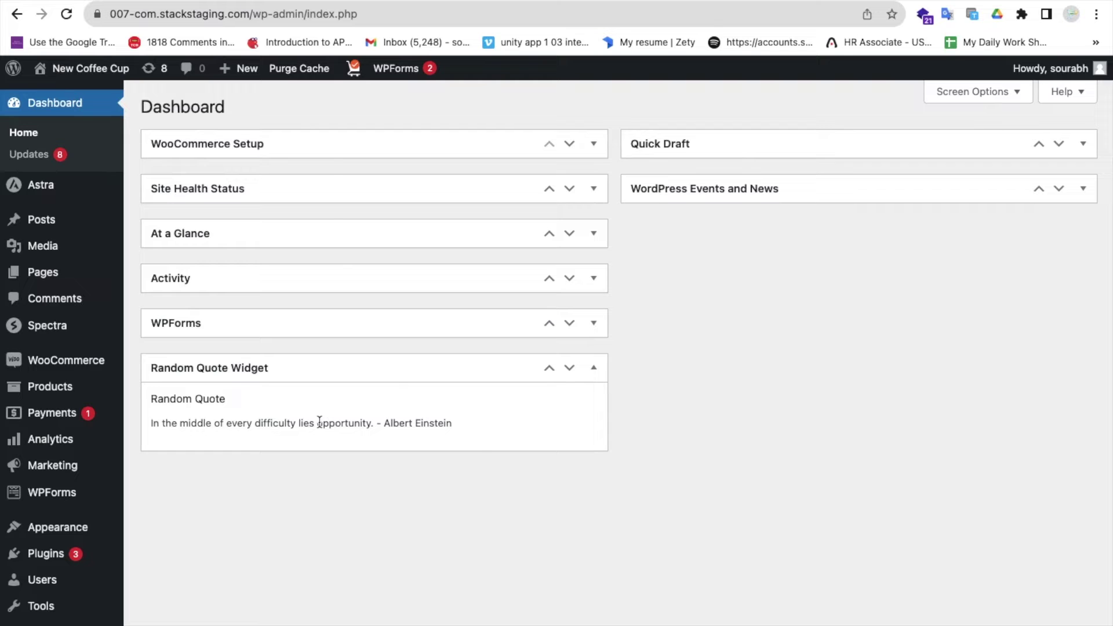
scroll(319, 421, "down", 3)
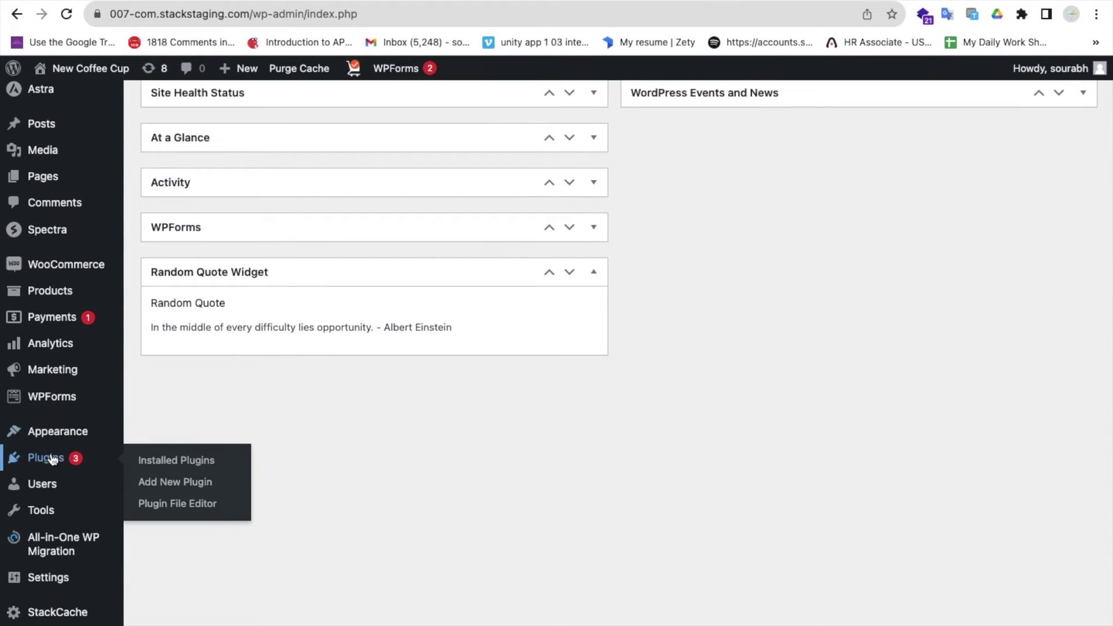
Load the Random Quote Widget plugin's random-quote-widget.php in the Plugin File Editor.
left_click(172, 512)
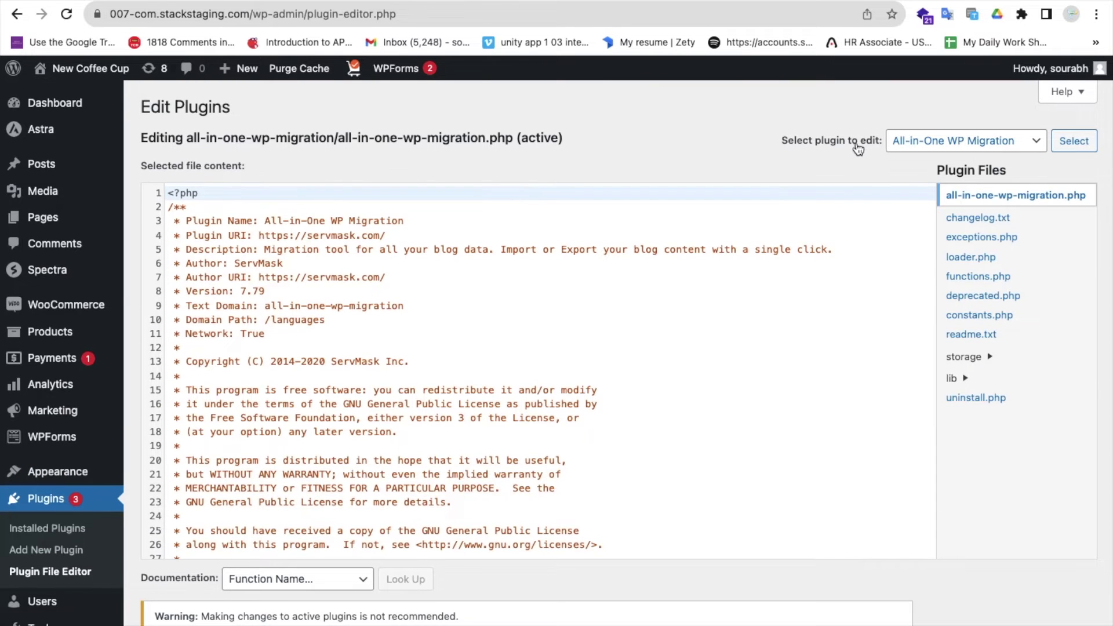
left_click(892, 141)
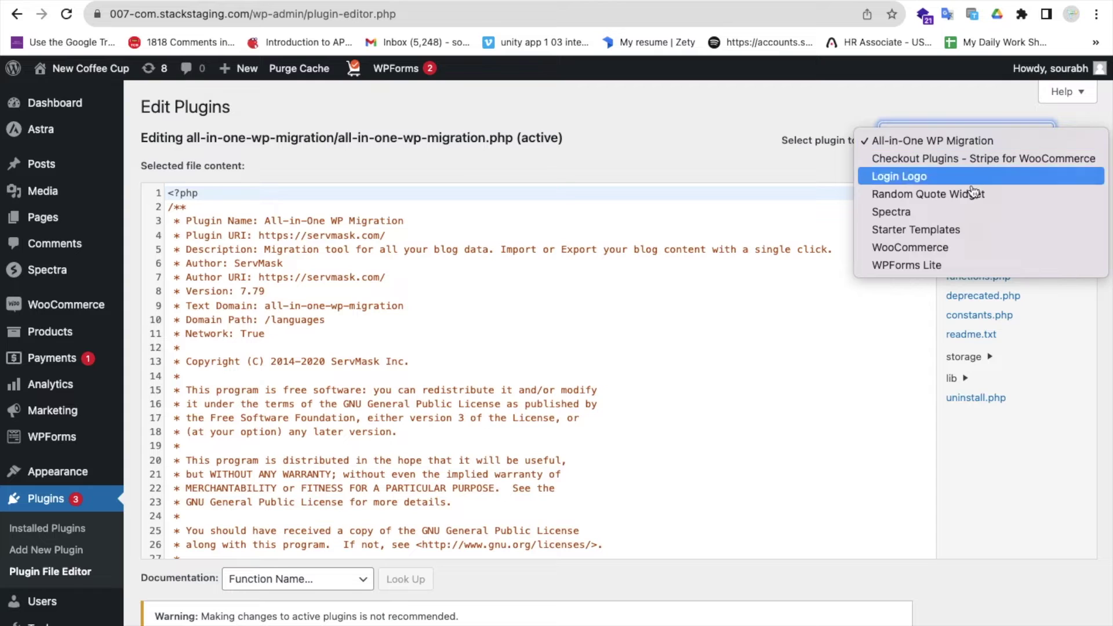
left_click(951, 194)
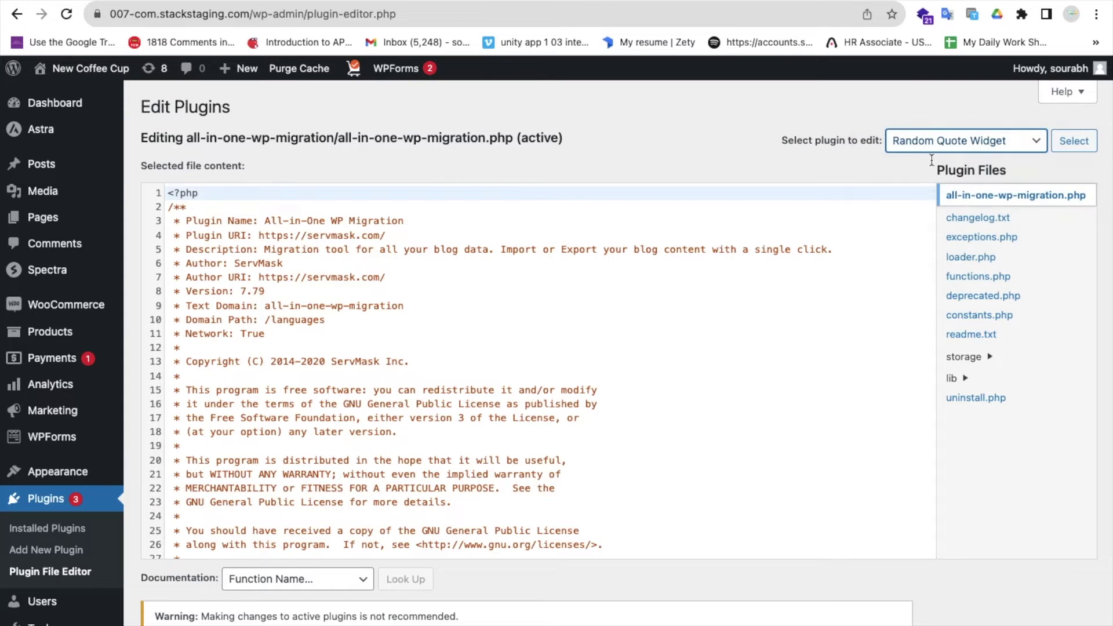
left_click(1075, 146)
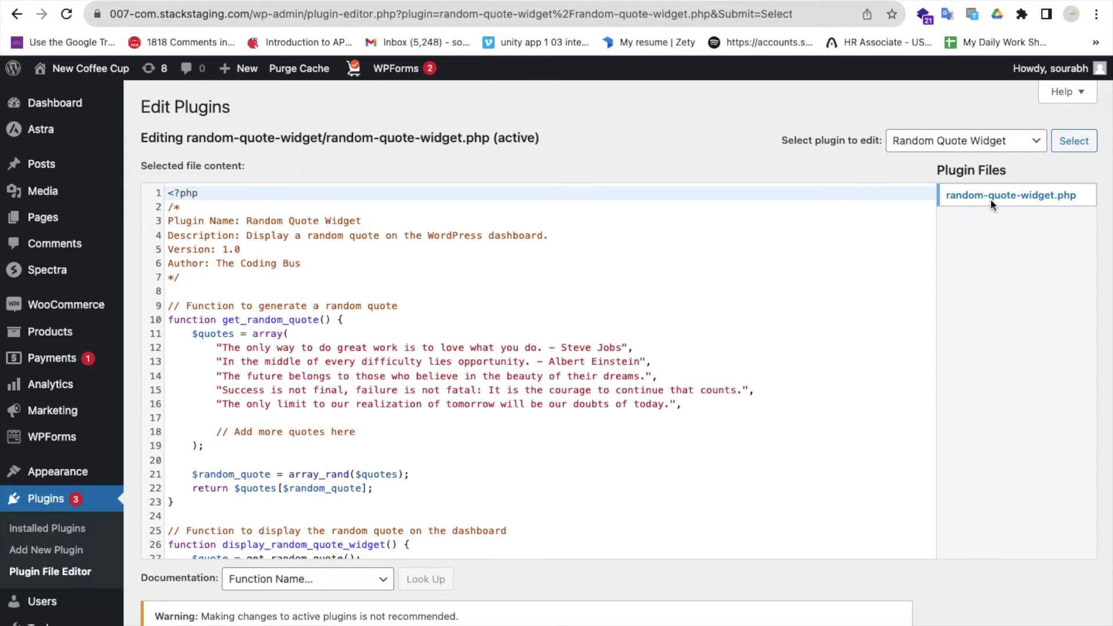
left_click(1023, 204)
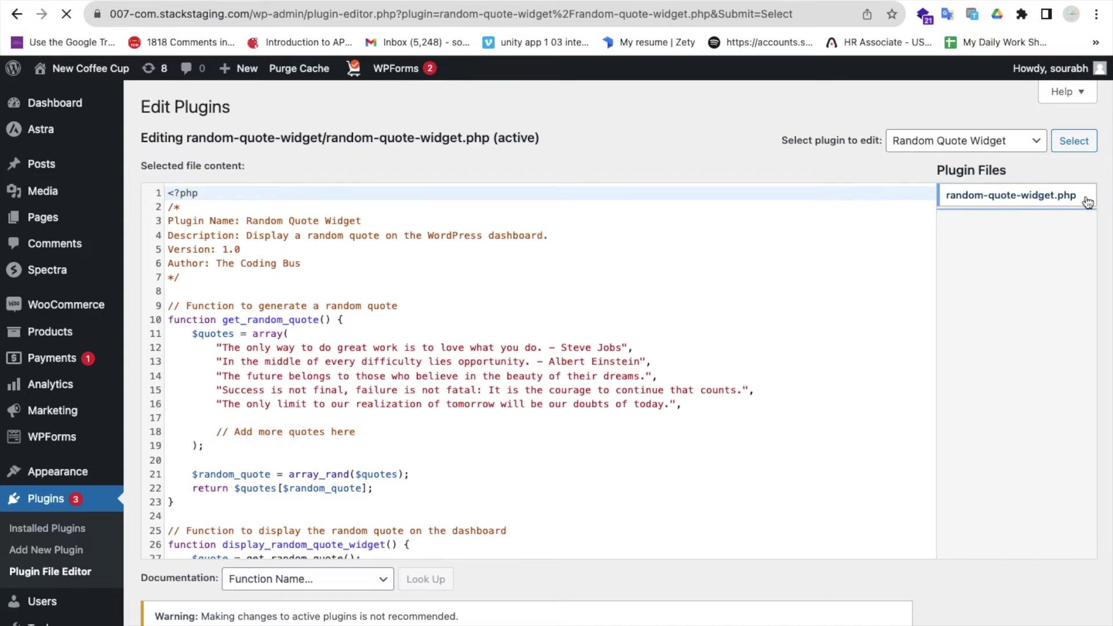
Replace the first four quotes with placeholders "Quotes 1" through "Quotes 4.".
scroll(489, 332, "down", 5)
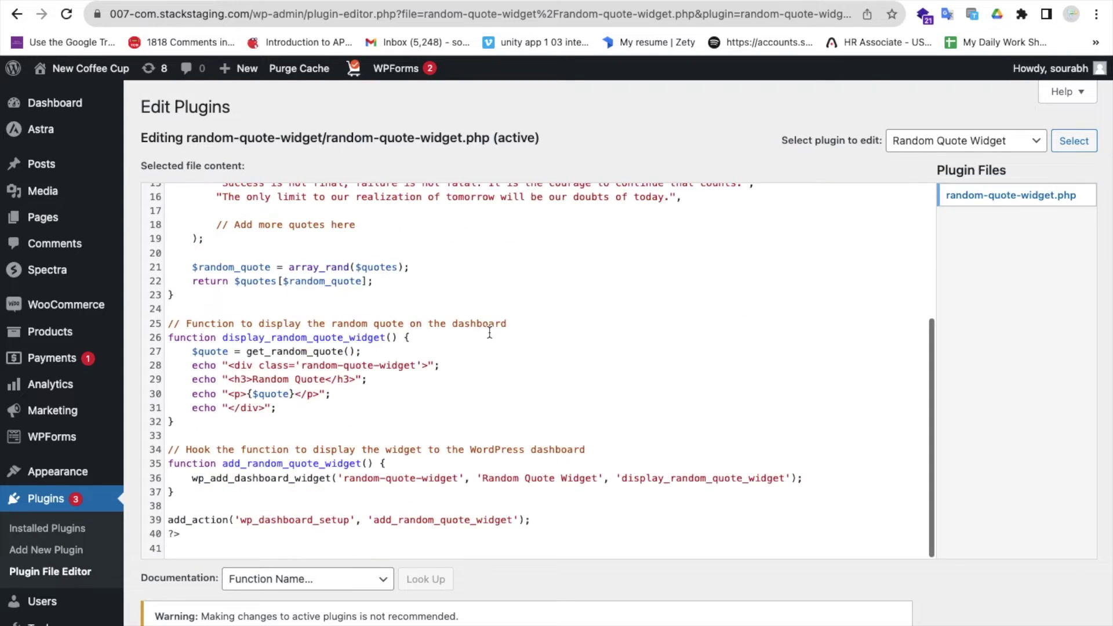
scroll(490, 332, "up", 5)
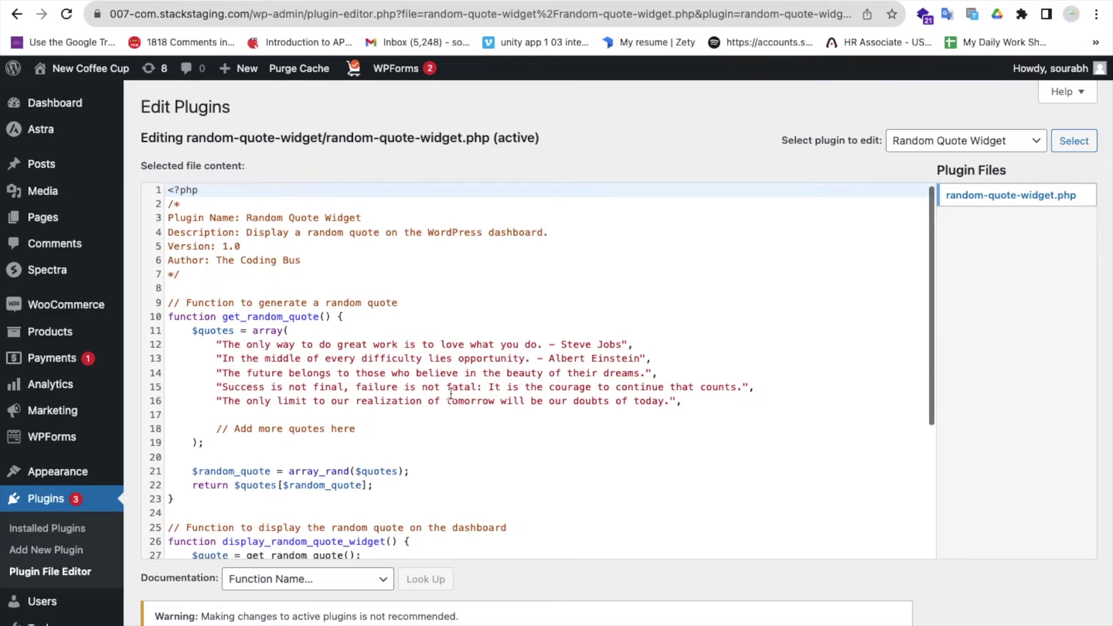
scroll(298, 286, "down", 2)
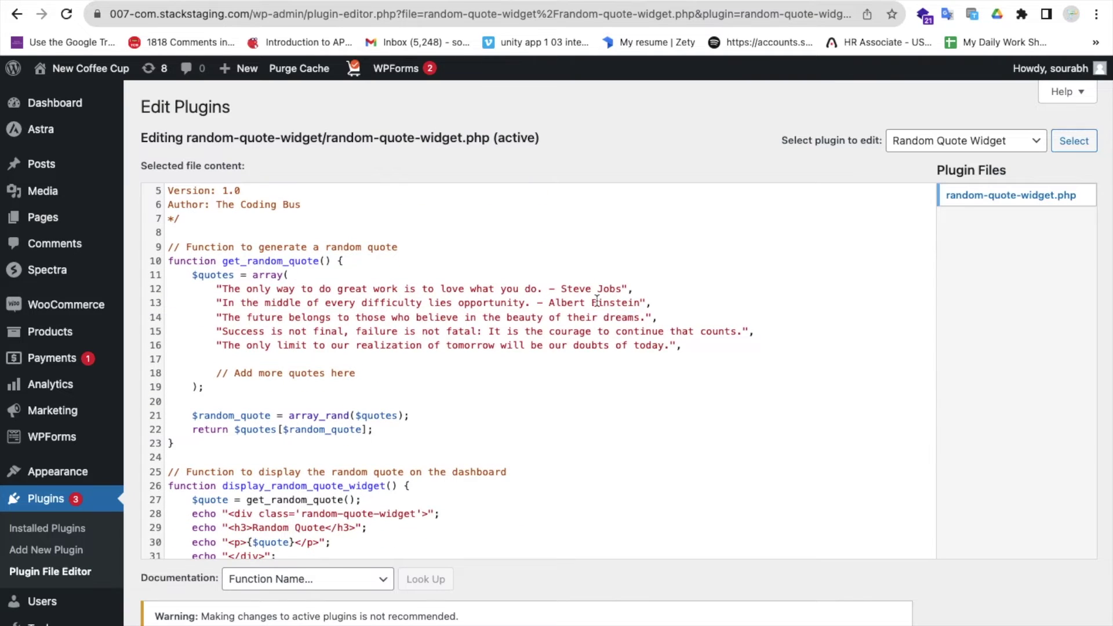
left_click(224, 290)
left_click_drag(225, 290, 621, 288)
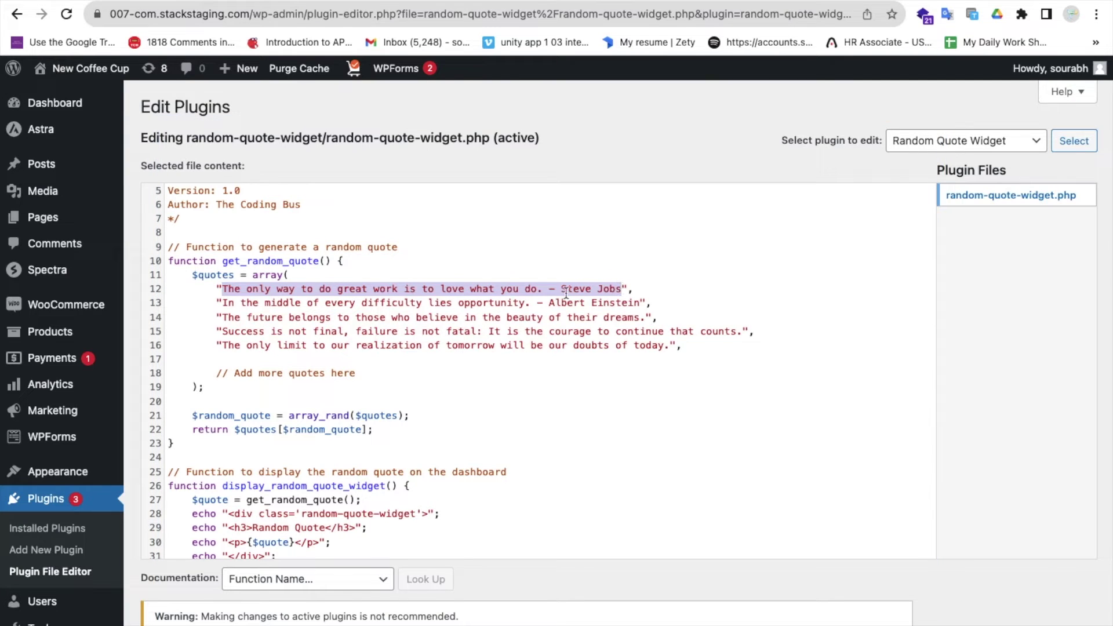
key("BackSpace")
type("Quo")
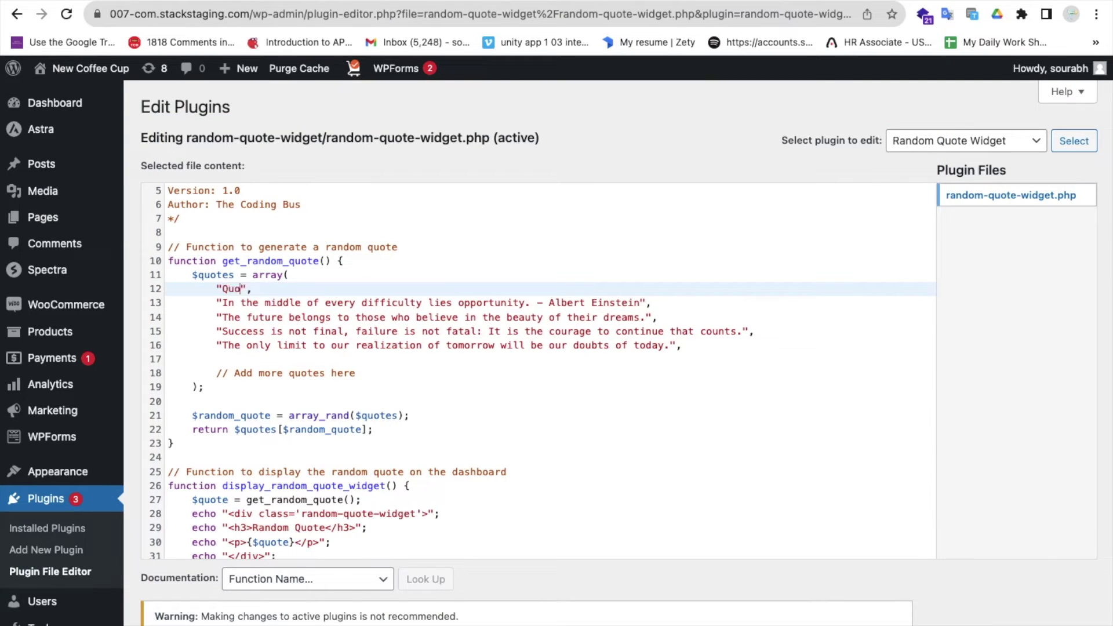
type("tes 1")
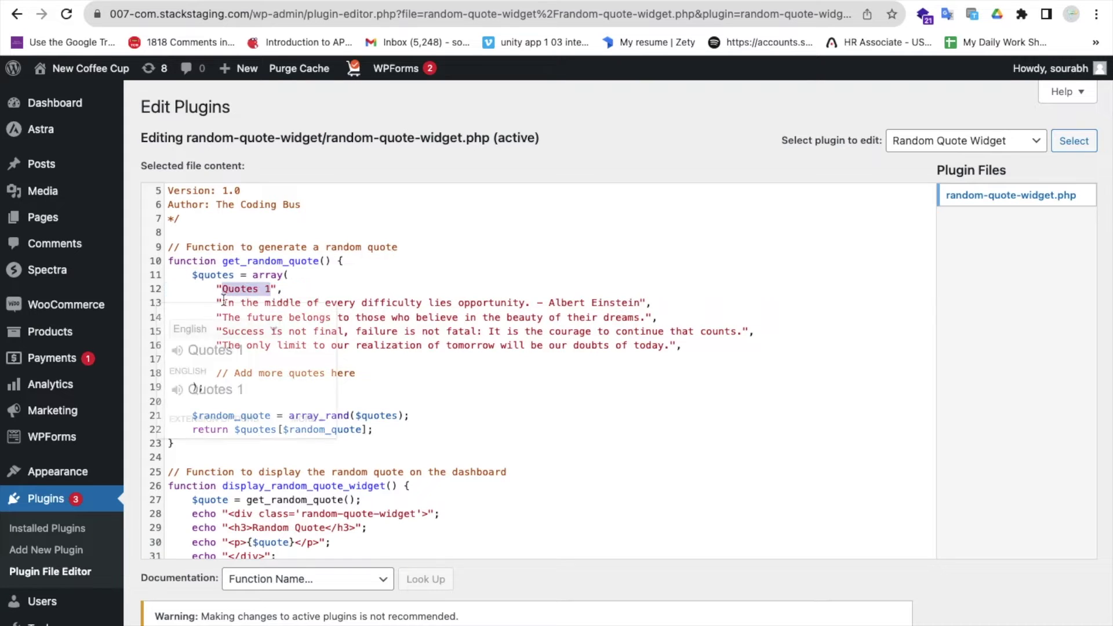
left_click_drag(246, 289, 456, 292)
type("2")
left_click_drag(654, 317, 219, 317)
type("Quotes 3")
left_click_drag(751, 331, 219, 331)
type("Quotes 4.")
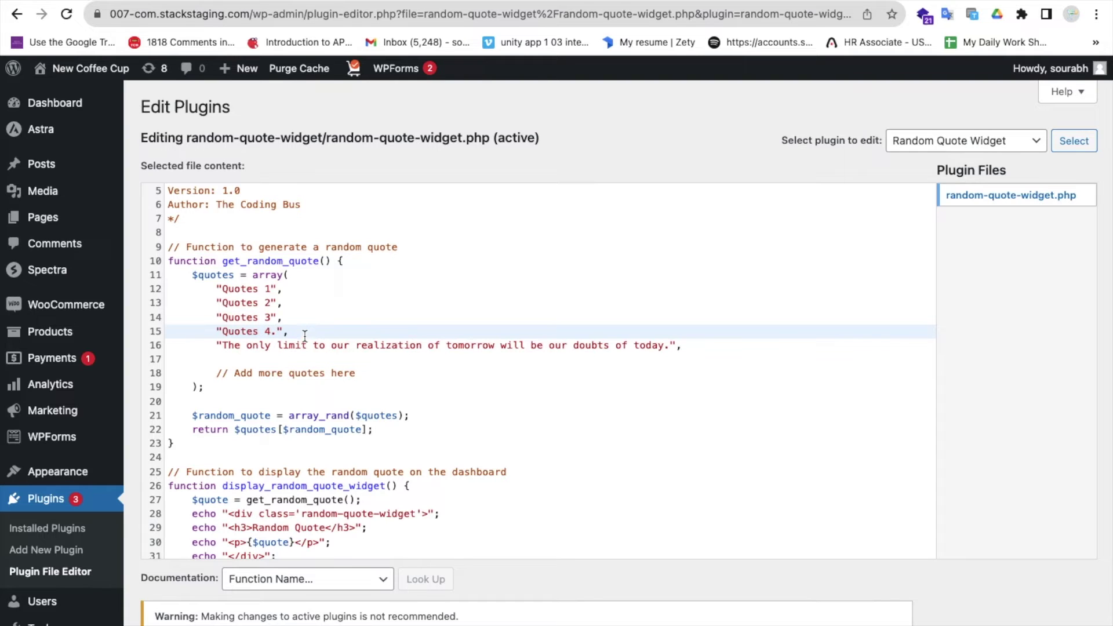
Add a new "Quotes 6" entry on the line after the long quote.
triple_click(655, 344)
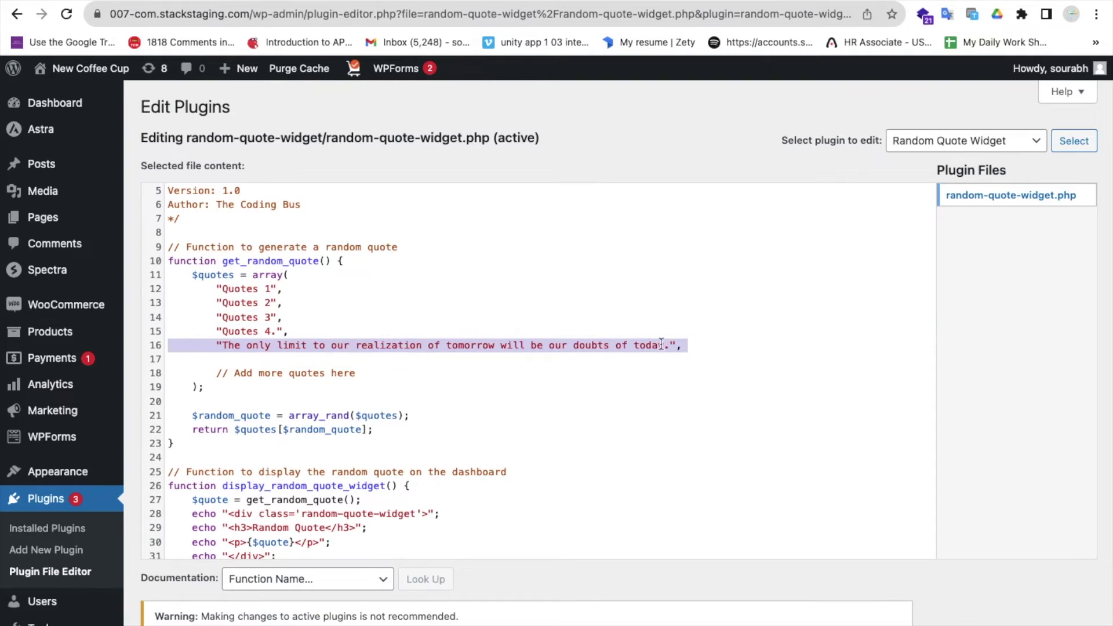
left_click(693, 345)
key("Return")
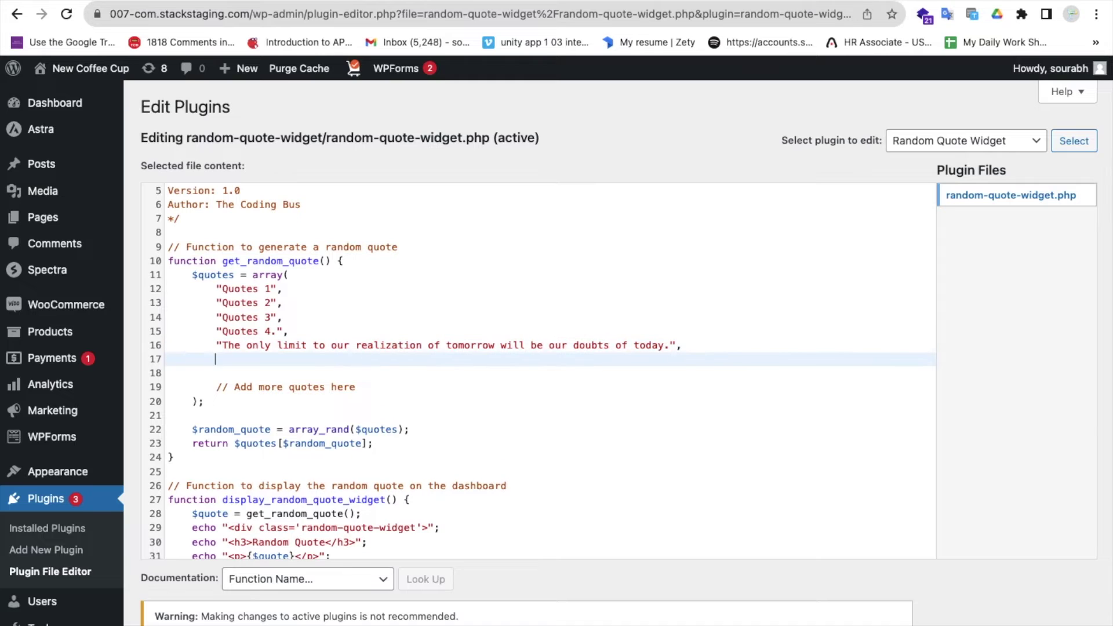
type("\"")
type("Quotes 5")
key("BackSpace")
type("6\"")
type(",")
left_click(486, 385)
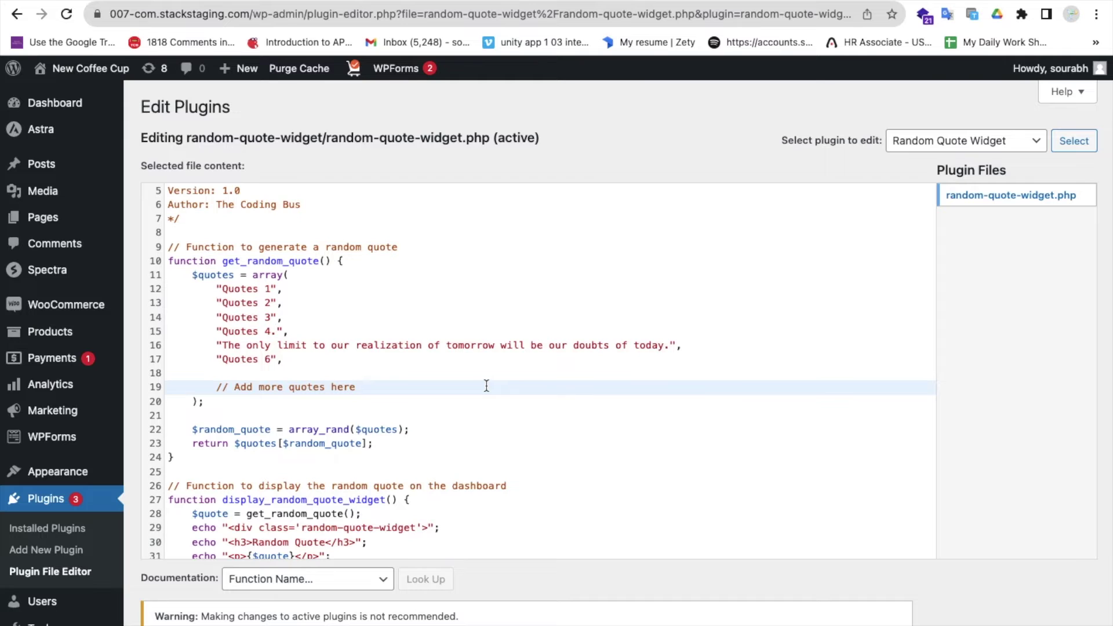
Save the edited random-quote-widget.php with Update File and go back to the Dashboard.
scroll(487, 386, "down", 2)
scroll(639, 575, "down", 1)
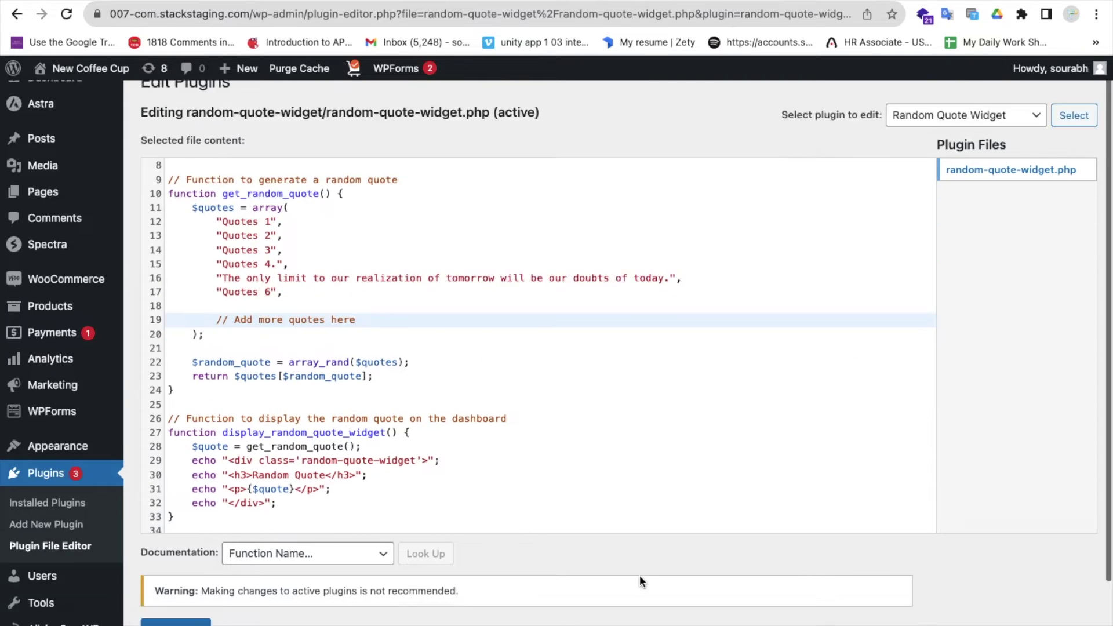
scroll(638, 575, "down", 3)
left_click(188, 544)
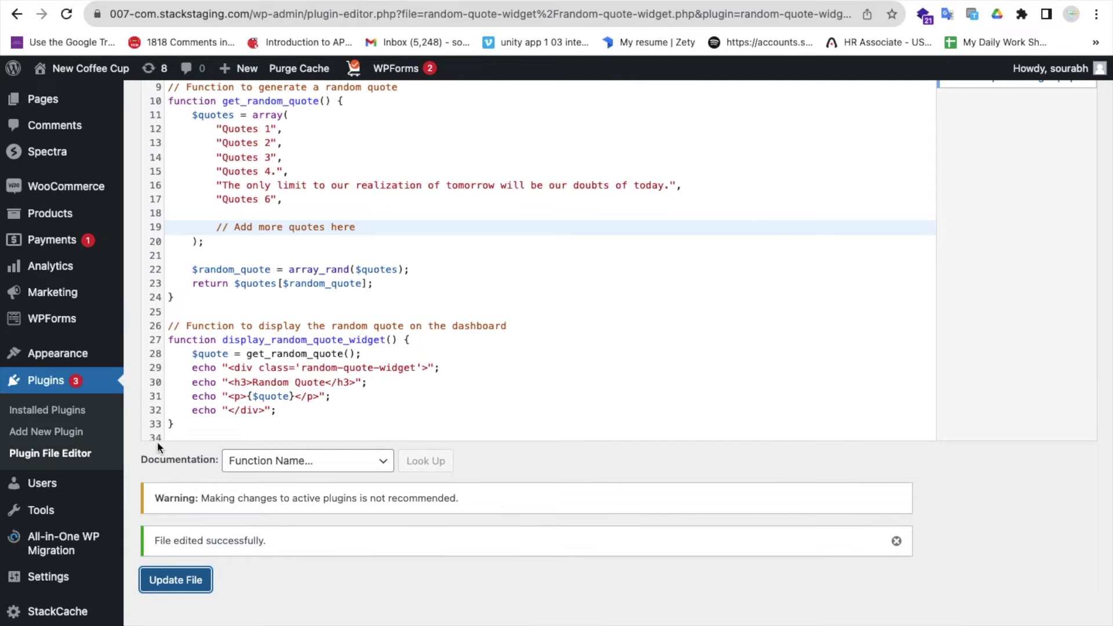
scroll(287, 531, "up", 3)
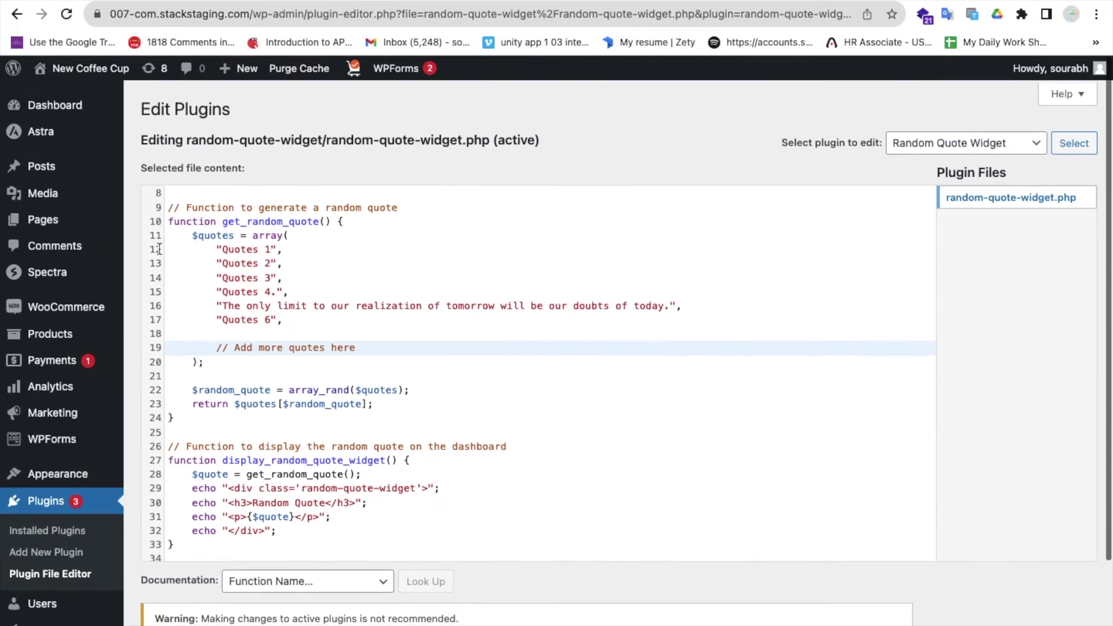
left_click(52, 115)
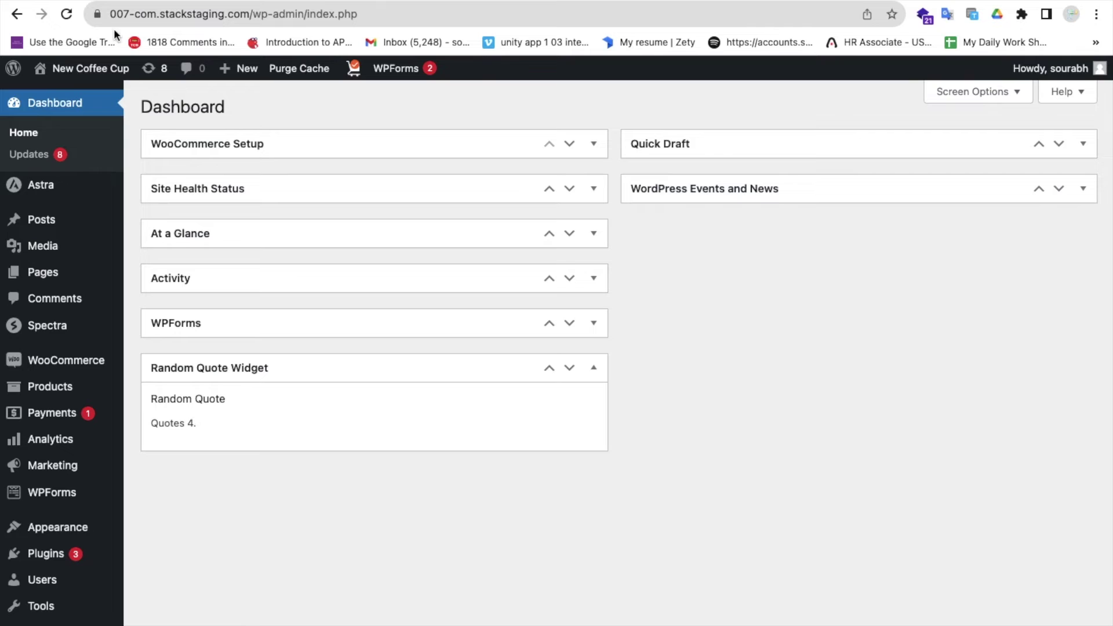
Reload the Dashboard until the widget shows "Quotes 2," then return to the plugin file editor.
left_click(66, 14)
scroll(87, 405, "down", 3)
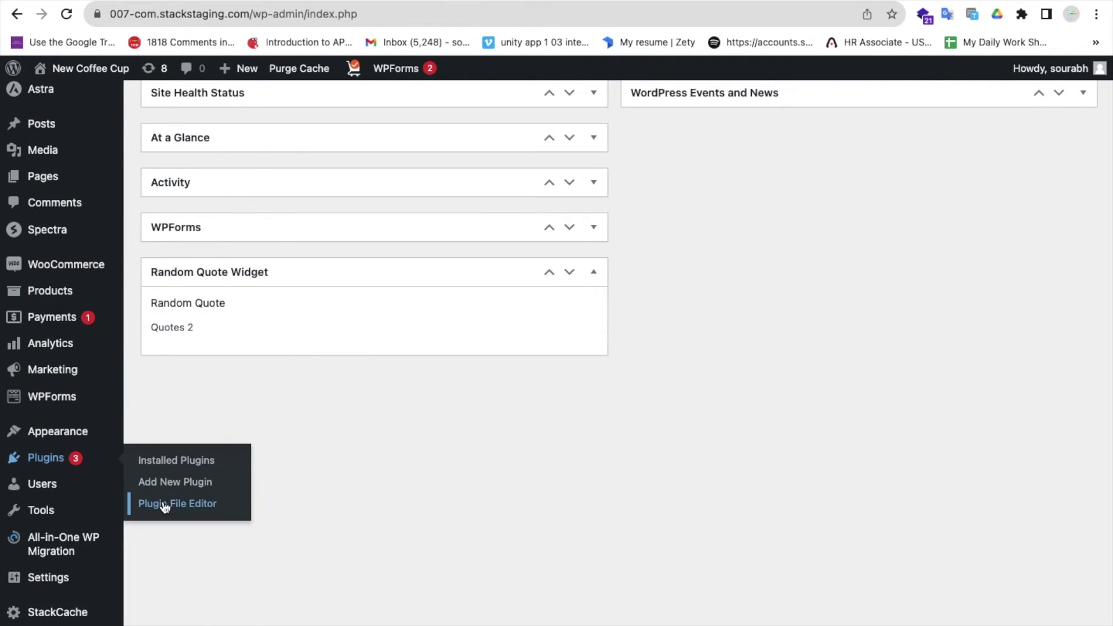
left_click(165, 506)
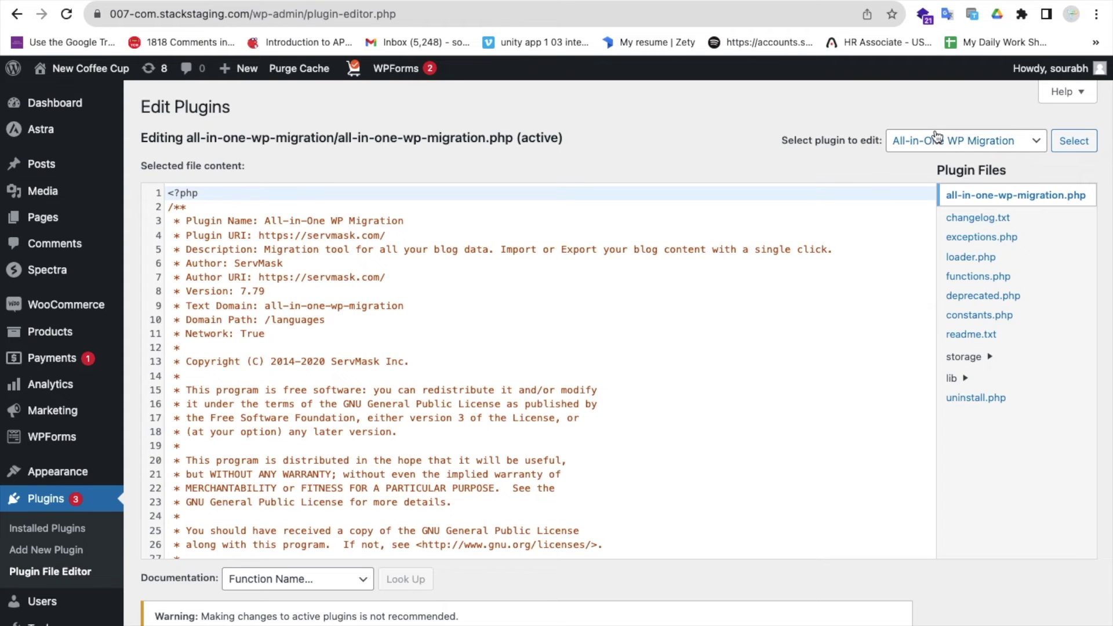
Load WooCommerce in the plugin editor and expand templates > cart to reach cart-totals.php.
left_click(957, 148)
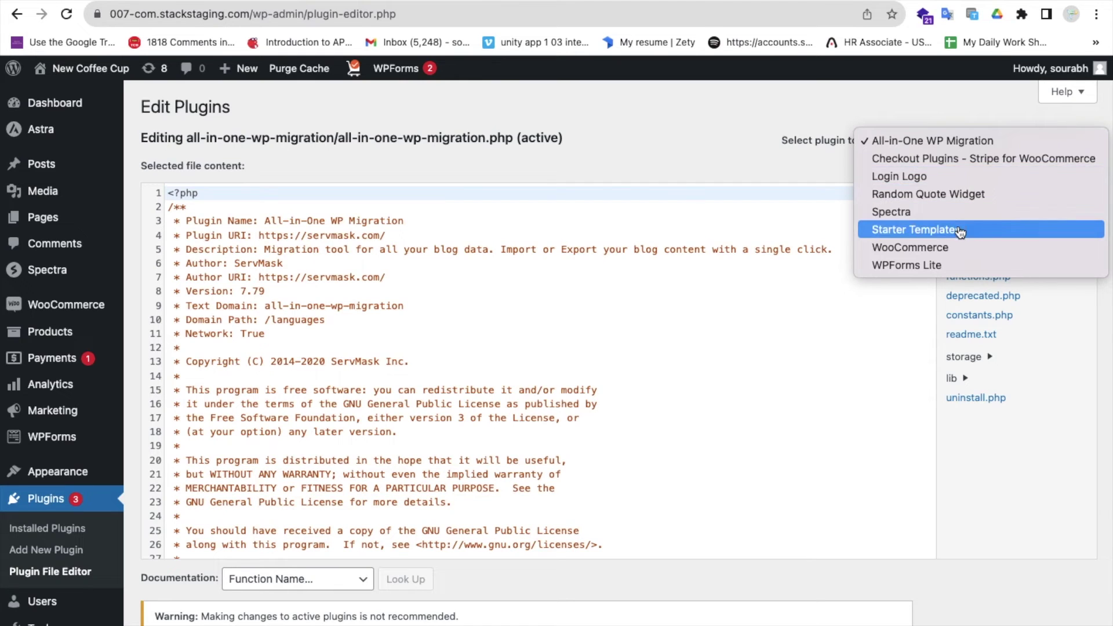
left_click(921, 247)
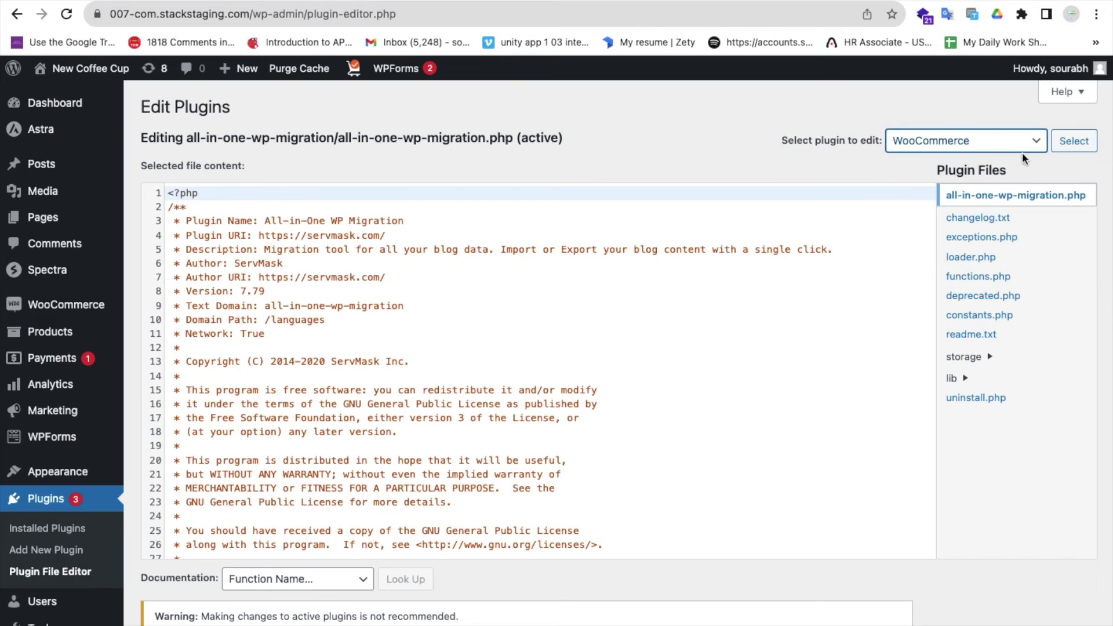
left_click(1074, 141)
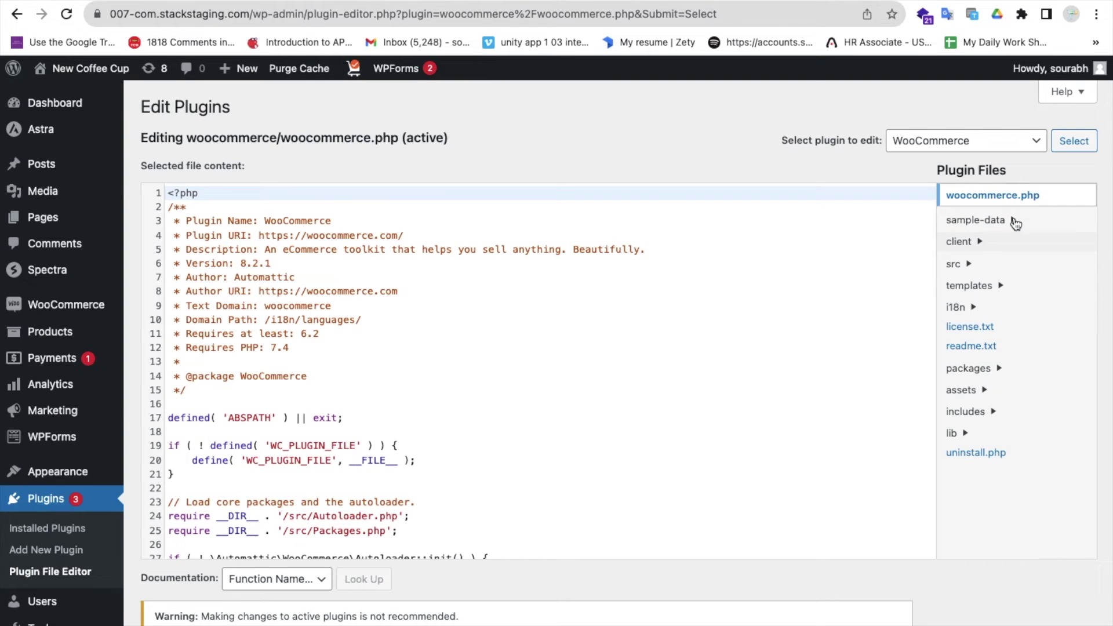
left_click(997, 292)
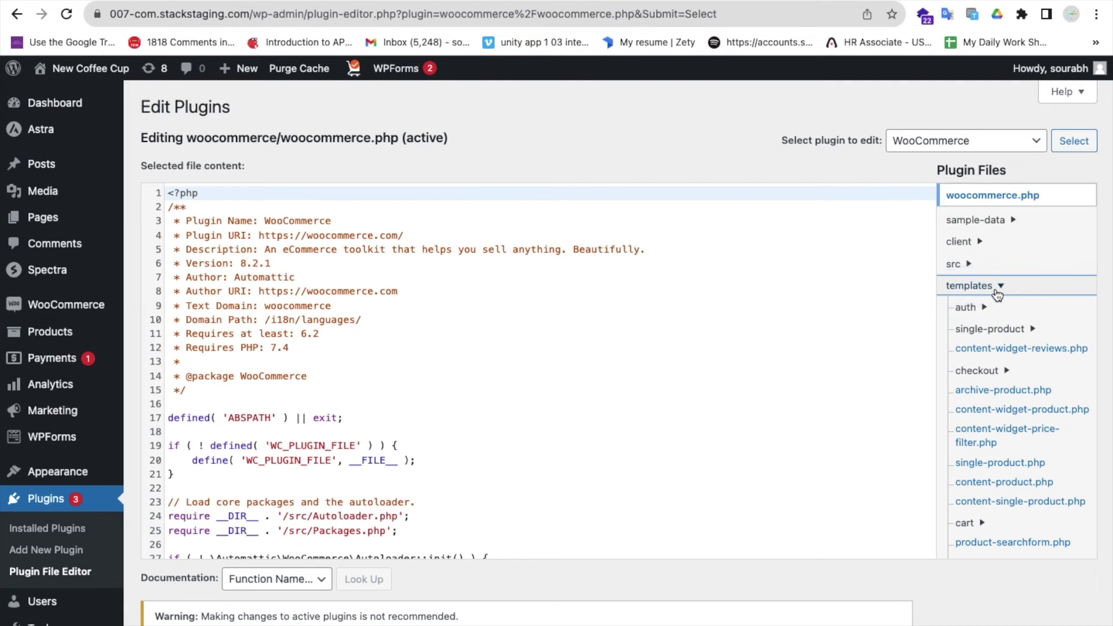
scroll(1015, 393, "down", 2)
scroll(1014, 393, "down", 1)
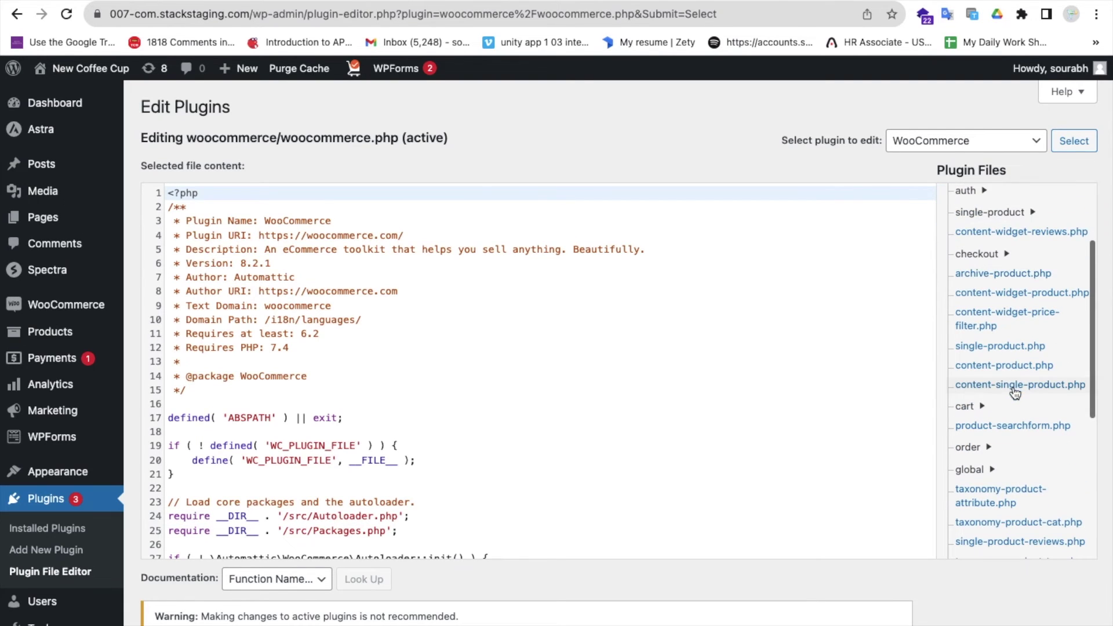
left_click(984, 416)
scroll(1012, 429, "down", 3)
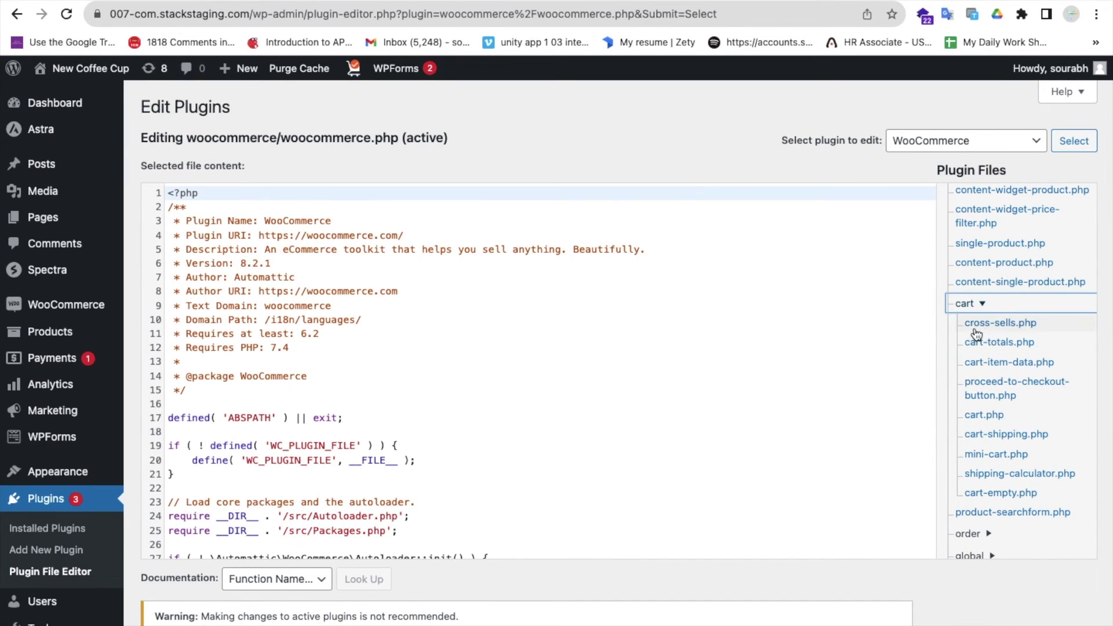
left_click(1002, 343)
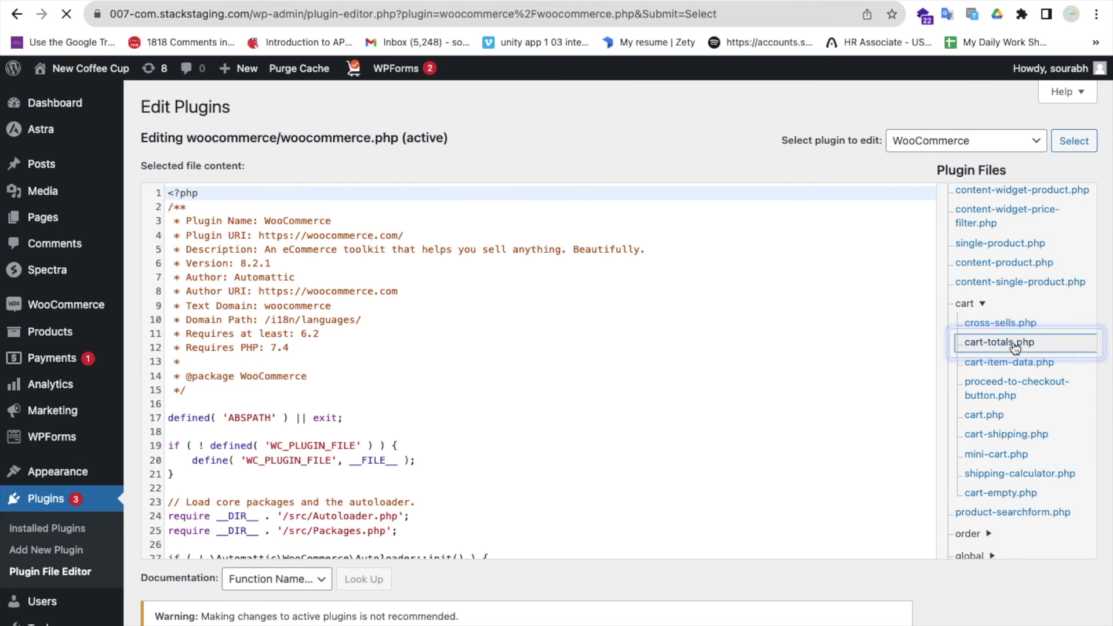
Read through cart-totals.php, inspecting the coupon row at line 37 and Shipping heading at line 52.
scroll(504, 313, "down", 5)
scroll(513, 342, "down", 3)
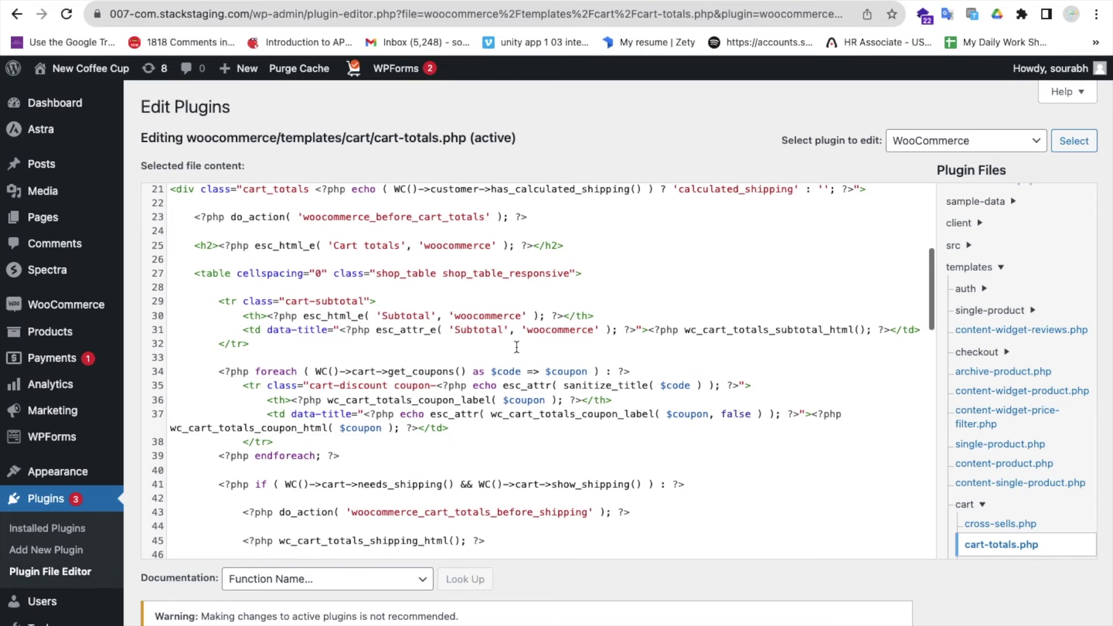
scroll(517, 346, "up", 5)
scroll(481, 336, "down", 2)
scroll(441, 325, "down", 2)
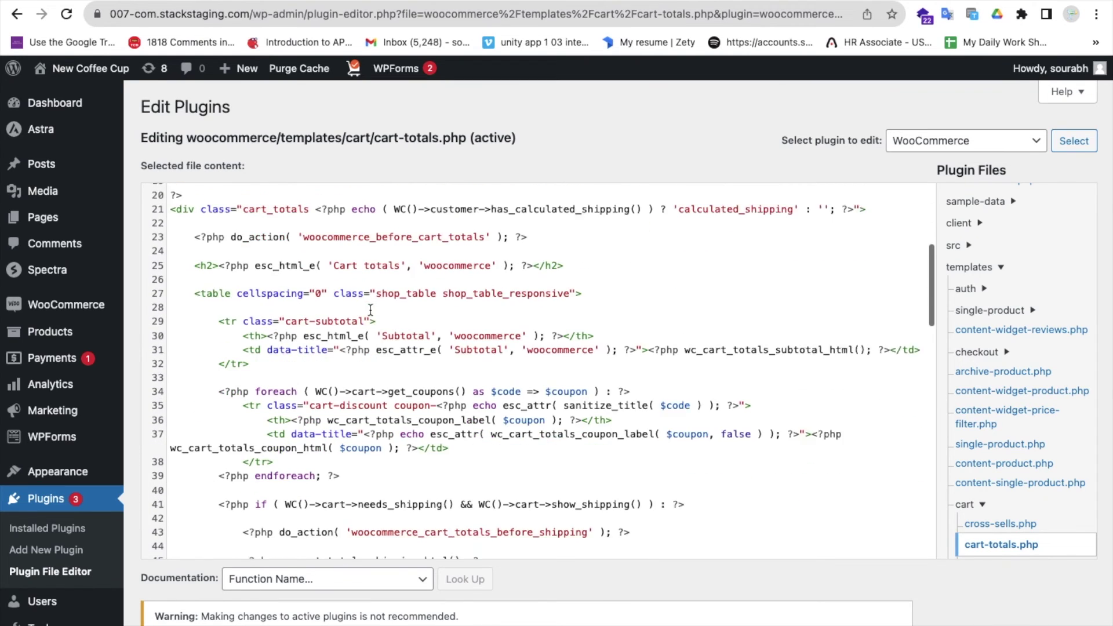
scroll(394, 316, "down", 1)
scroll(371, 311, "down", 3)
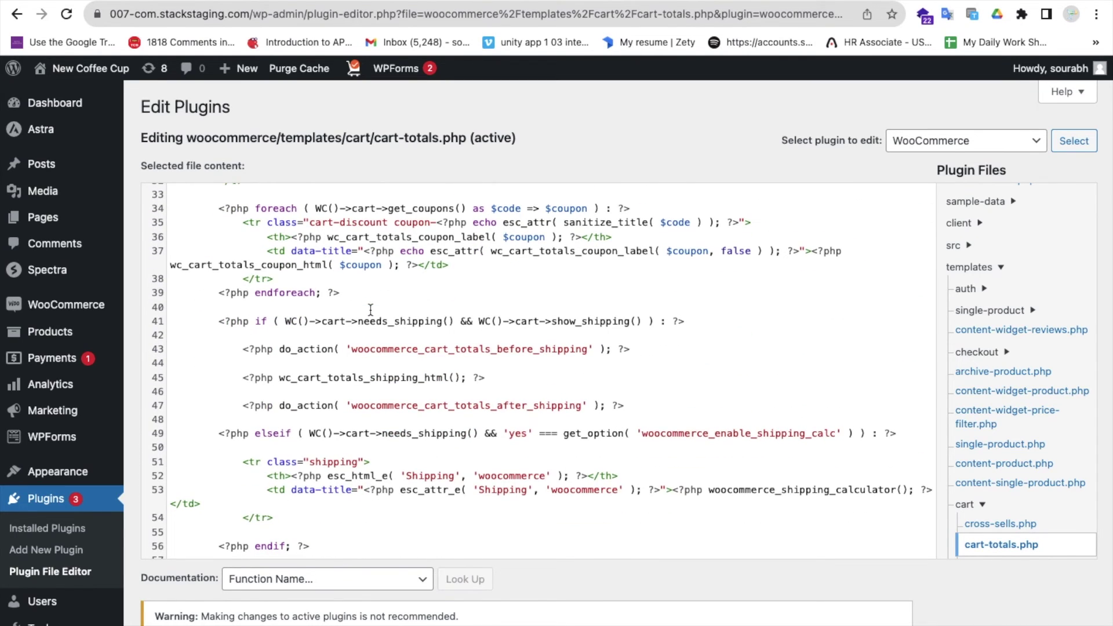
left_click(355, 271)
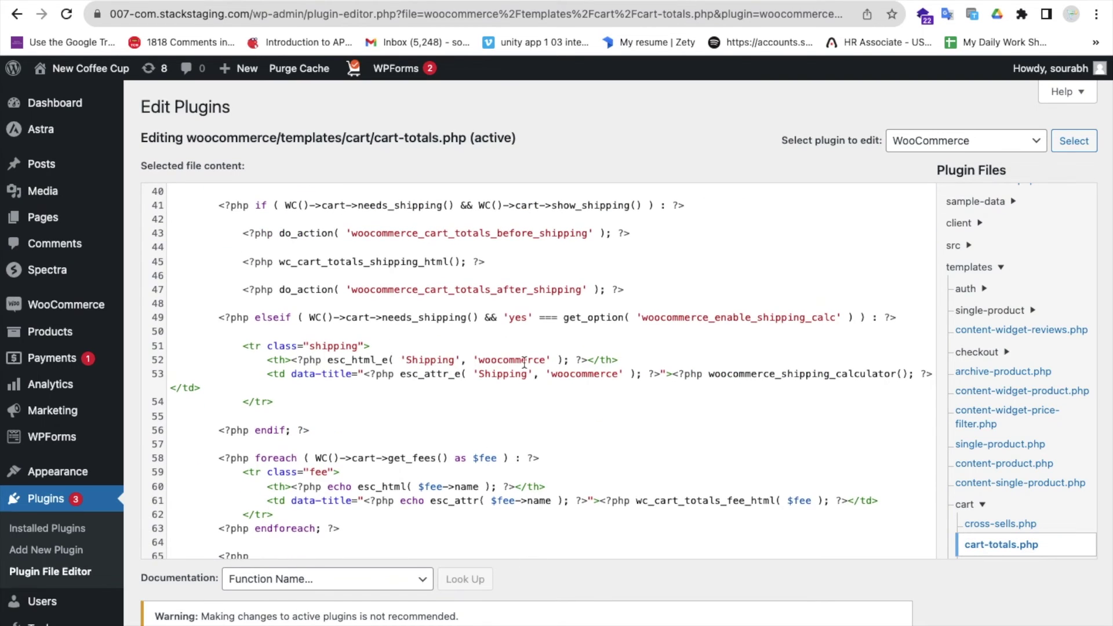
left_click(525, 360)
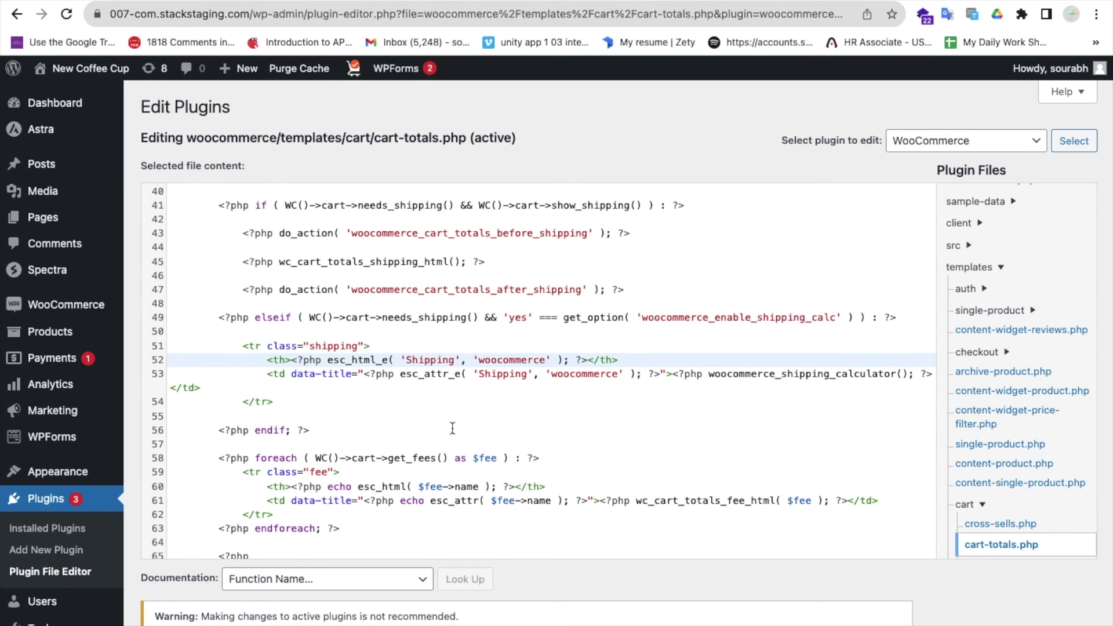
scroll(452, 429, "down", 3)
scroll(452, 429, "down", 1)
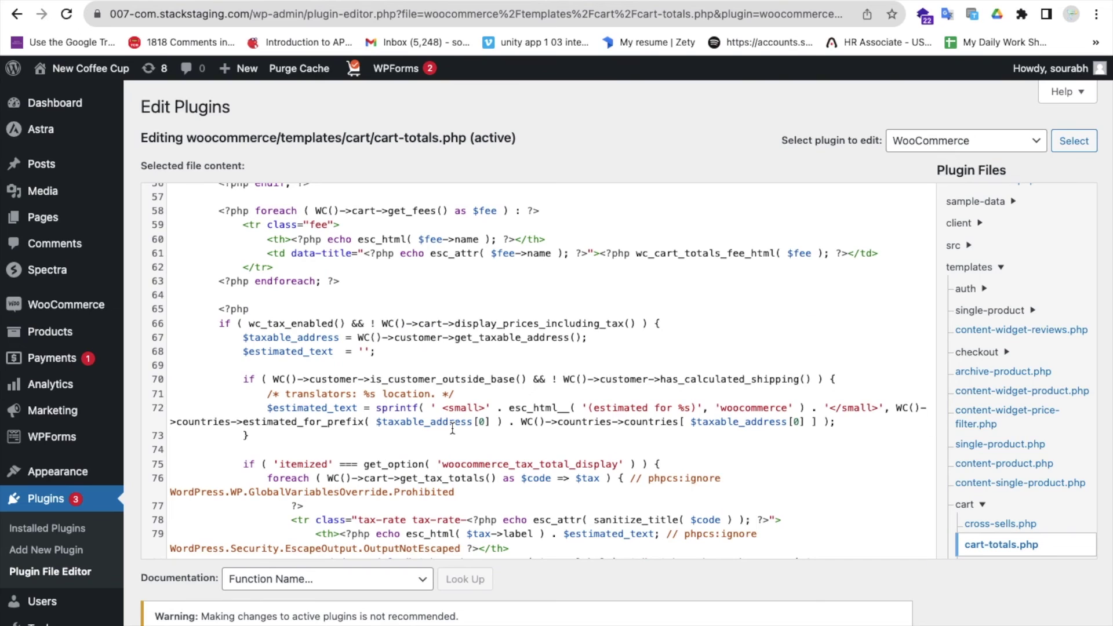